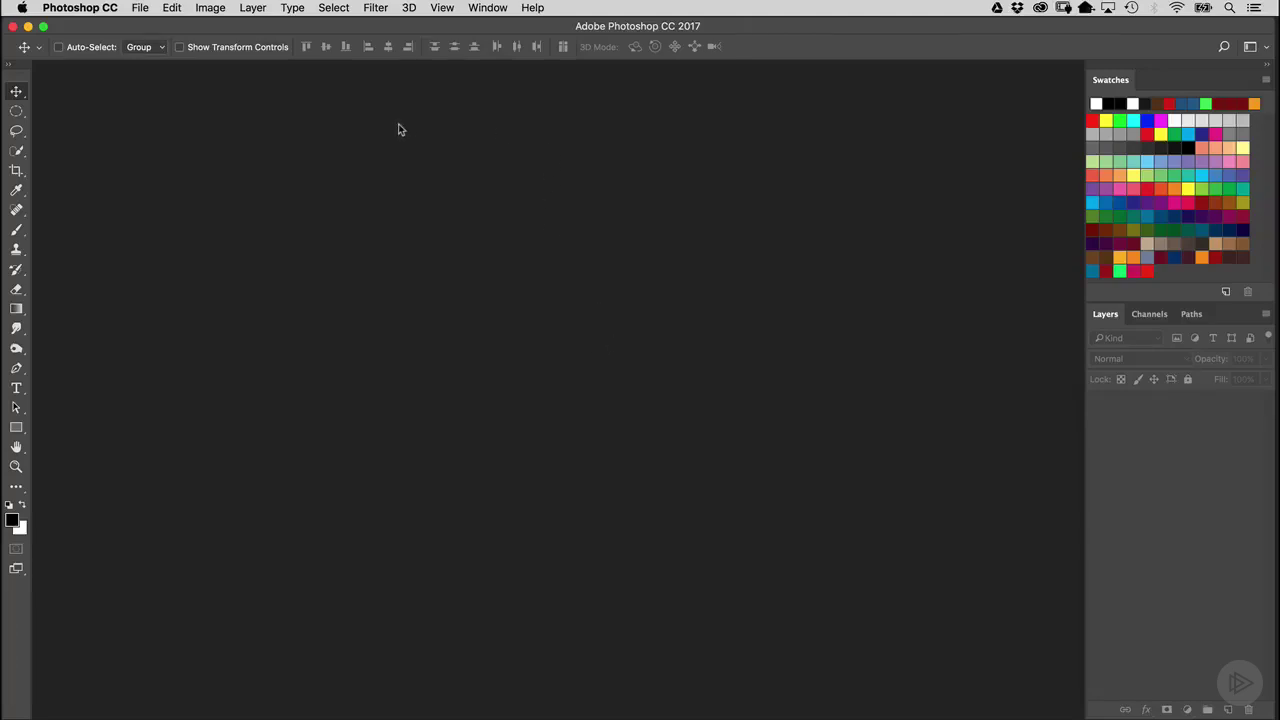
# Step: Create a new 2000 × 1200 px, 300 ppi white-background document named 'soda project 1'
pyautogui.click(141, 8)
pyautogui.click(150, 26)
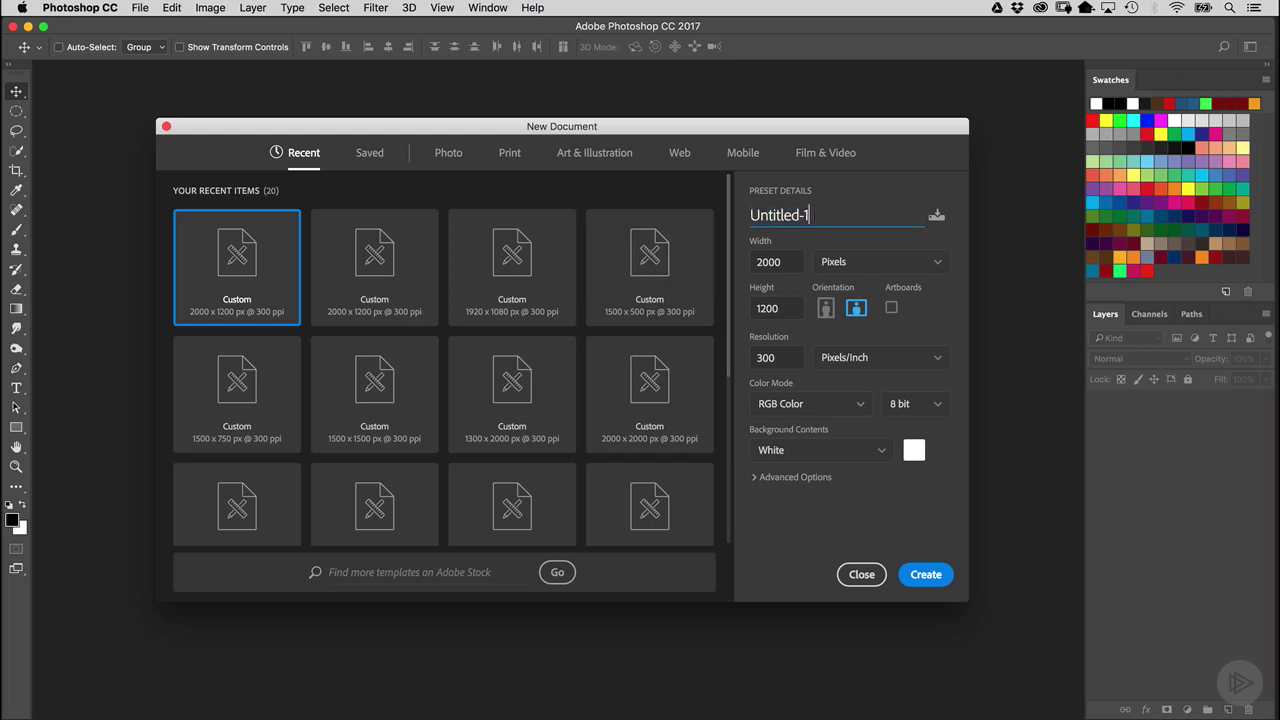
pyautogui.write('soda project 1')
pyautogui.click(922, 577)
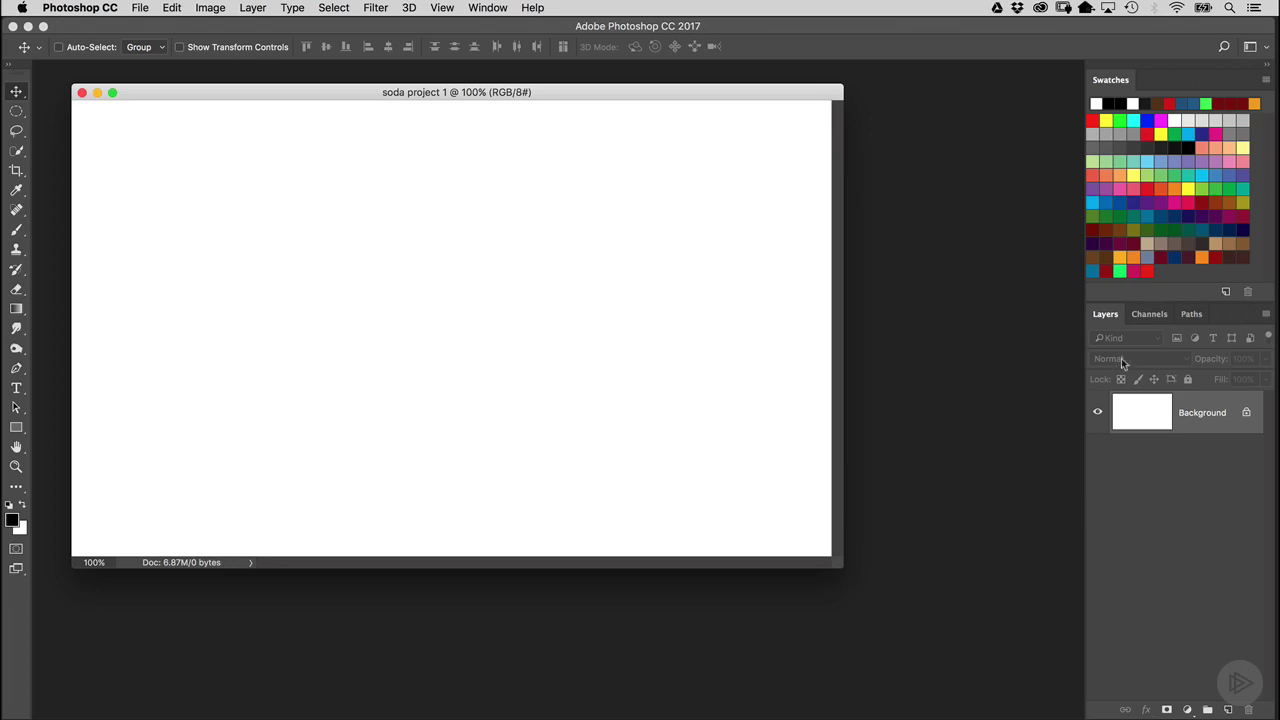
# Step: Add an empty Layer 1 and convert it to the Soda mesh preset
pyautogui.click(1229, 709)
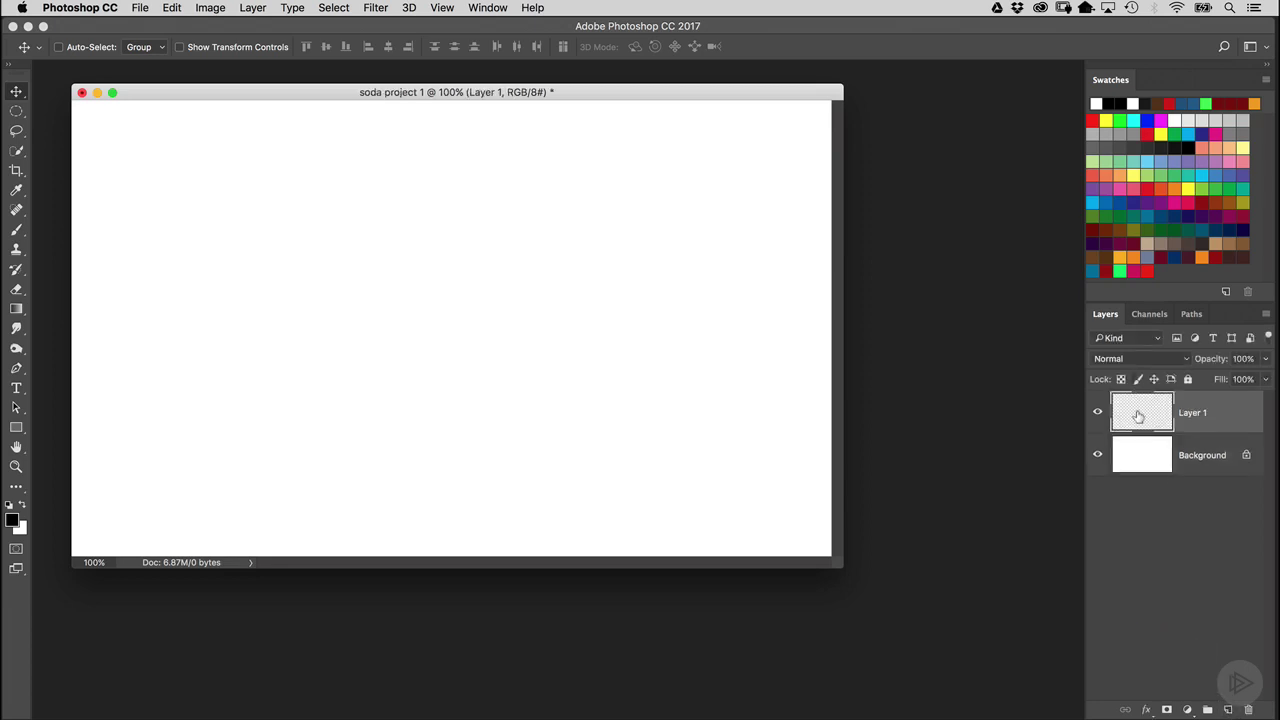
pyautogui.click(409, 8)
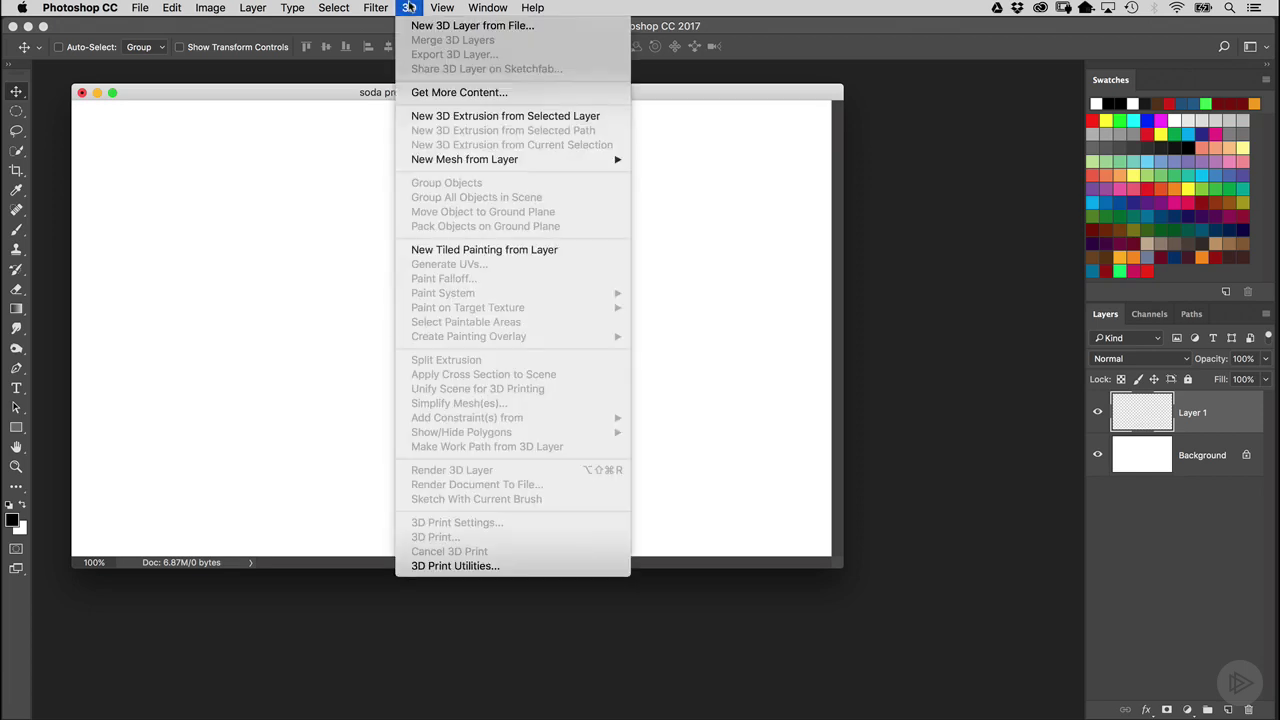
pyautogui.moveTo(442, 162)
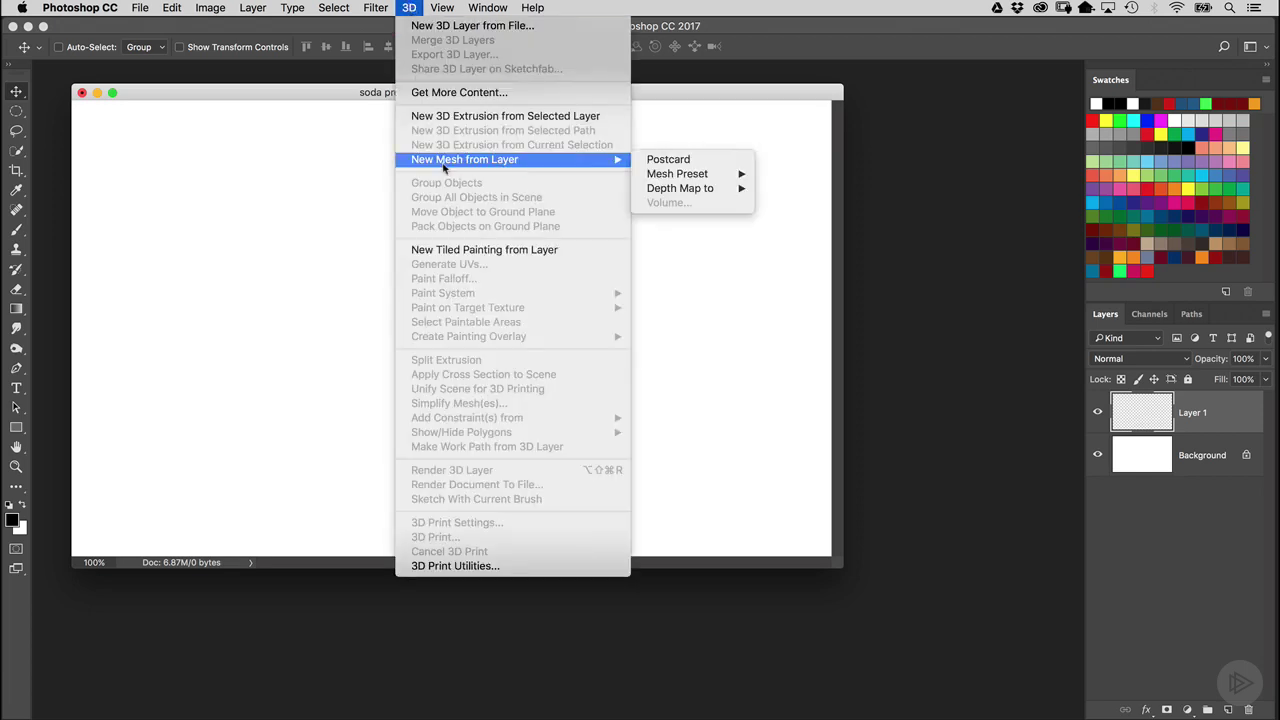
pyautogui.moveTo(681, 178)
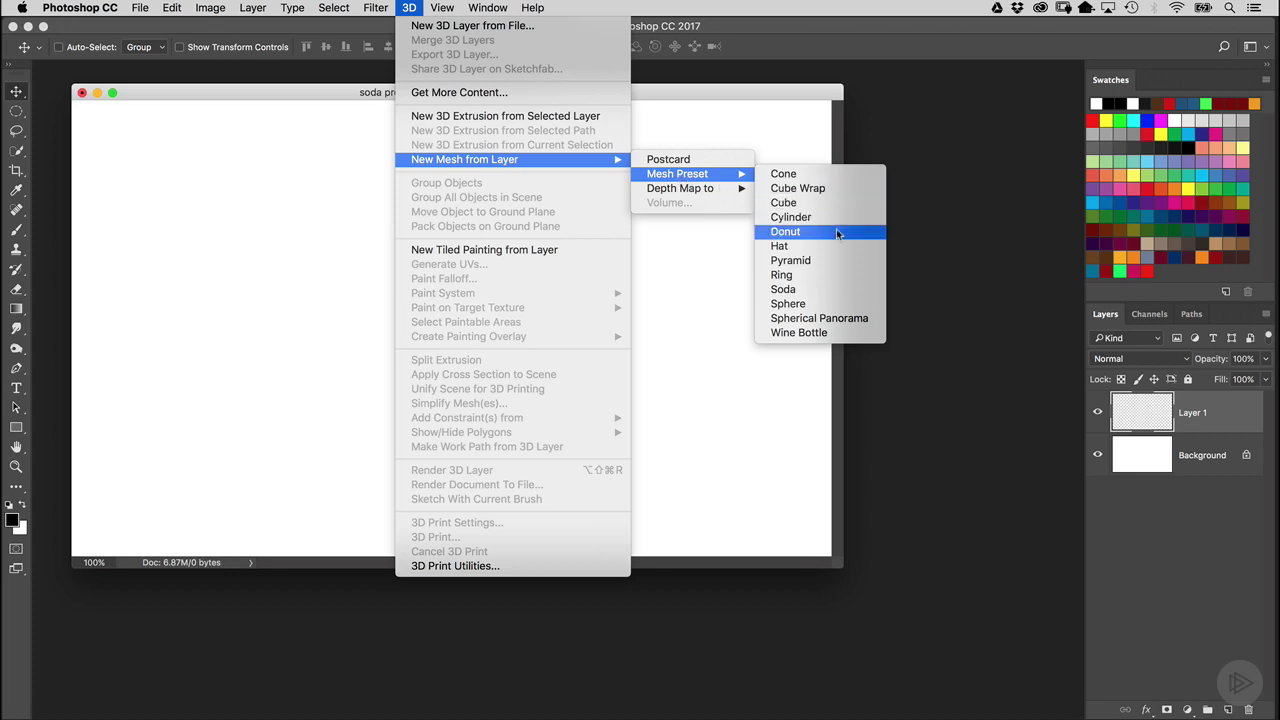
pyautogui.click(843, 298)
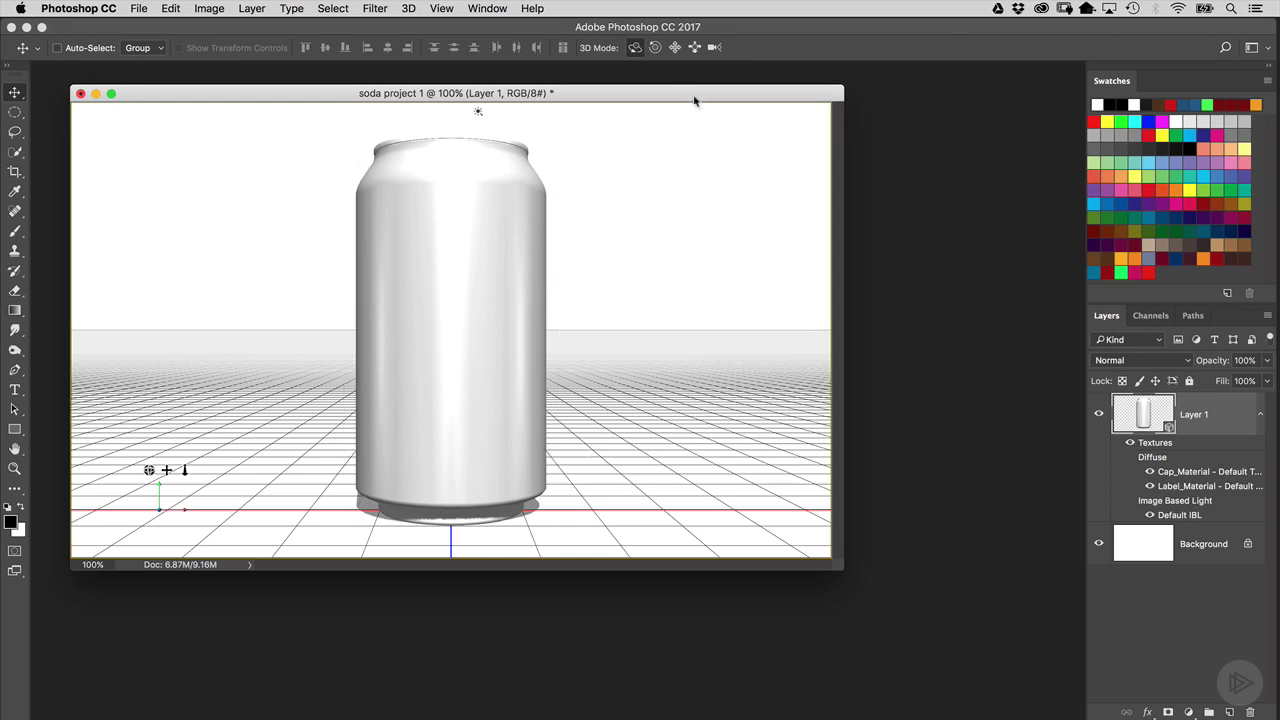
# Step: Nudge the document window slightly while the white Soda mesh renders on the grid
pyautogui.moveTo(691, 94); pyautogui.dragTo(687, 98)
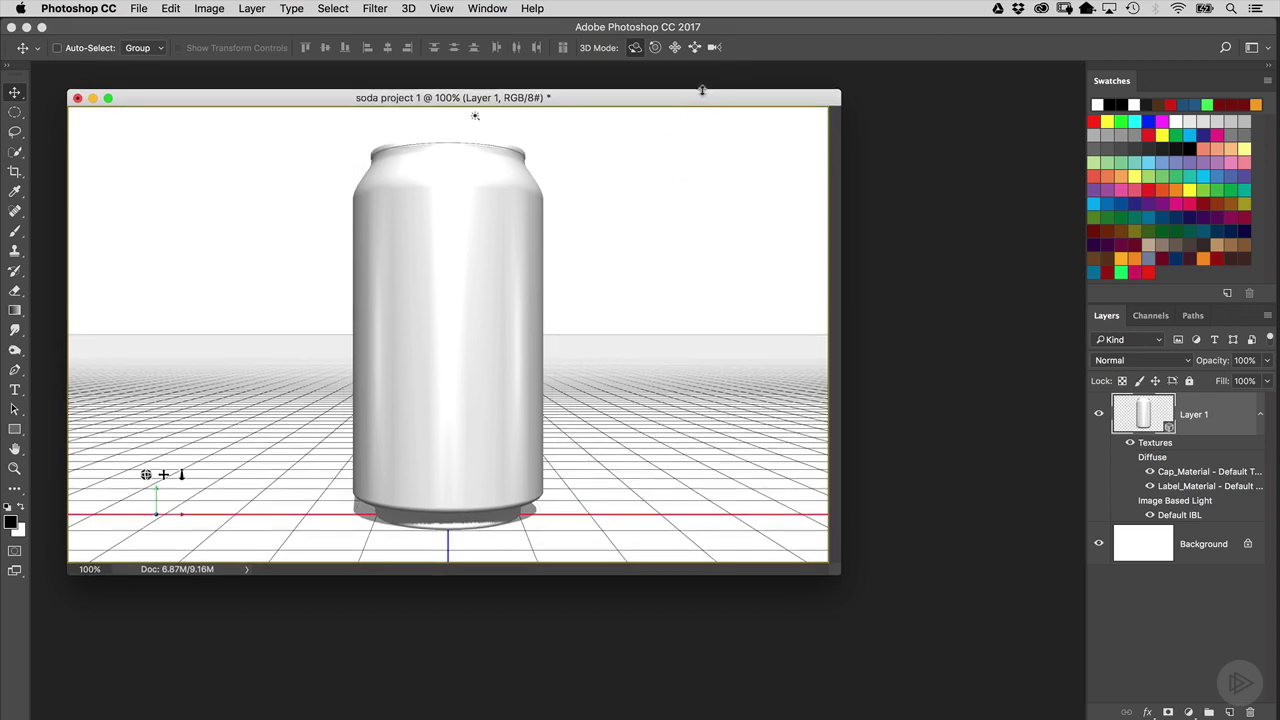
# Step: Open the 3D and Properties panels and arrange them side by side
pyautogui.click(495, 8)
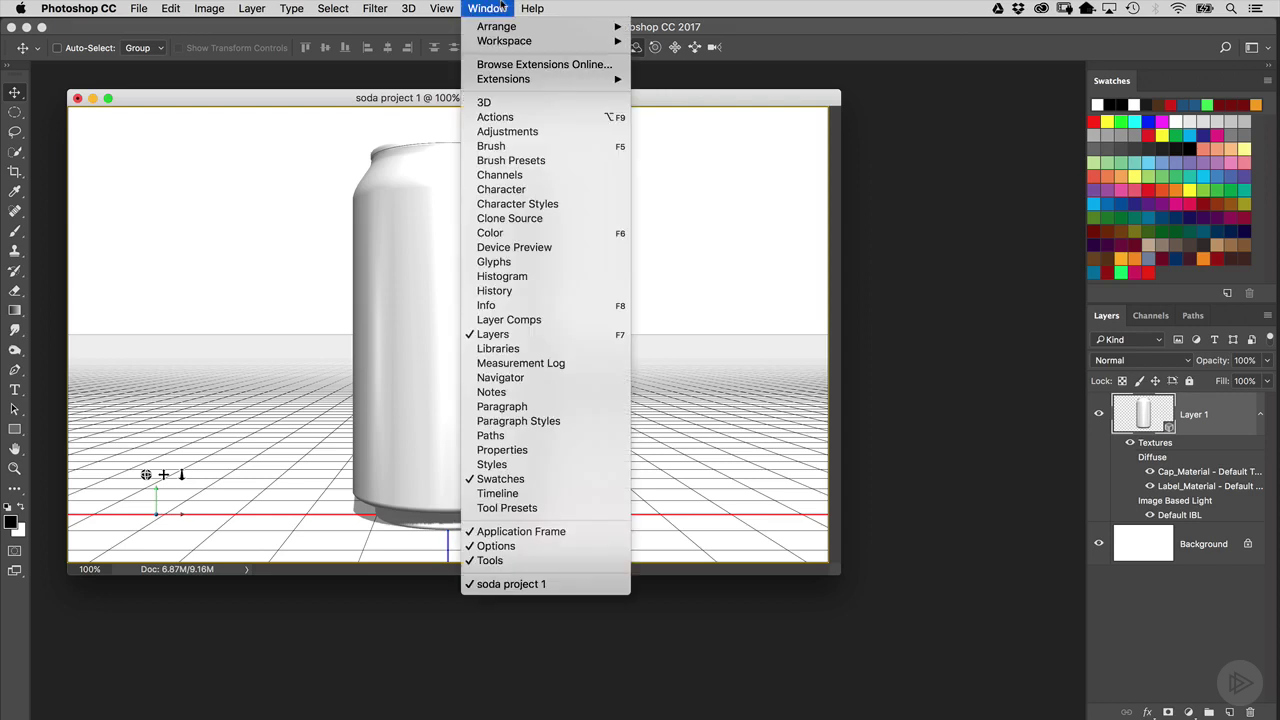
pyautogui.click(484, 102)
pyautogui.moveTo(603, 137); pyautogui.dragTo(731, 173)
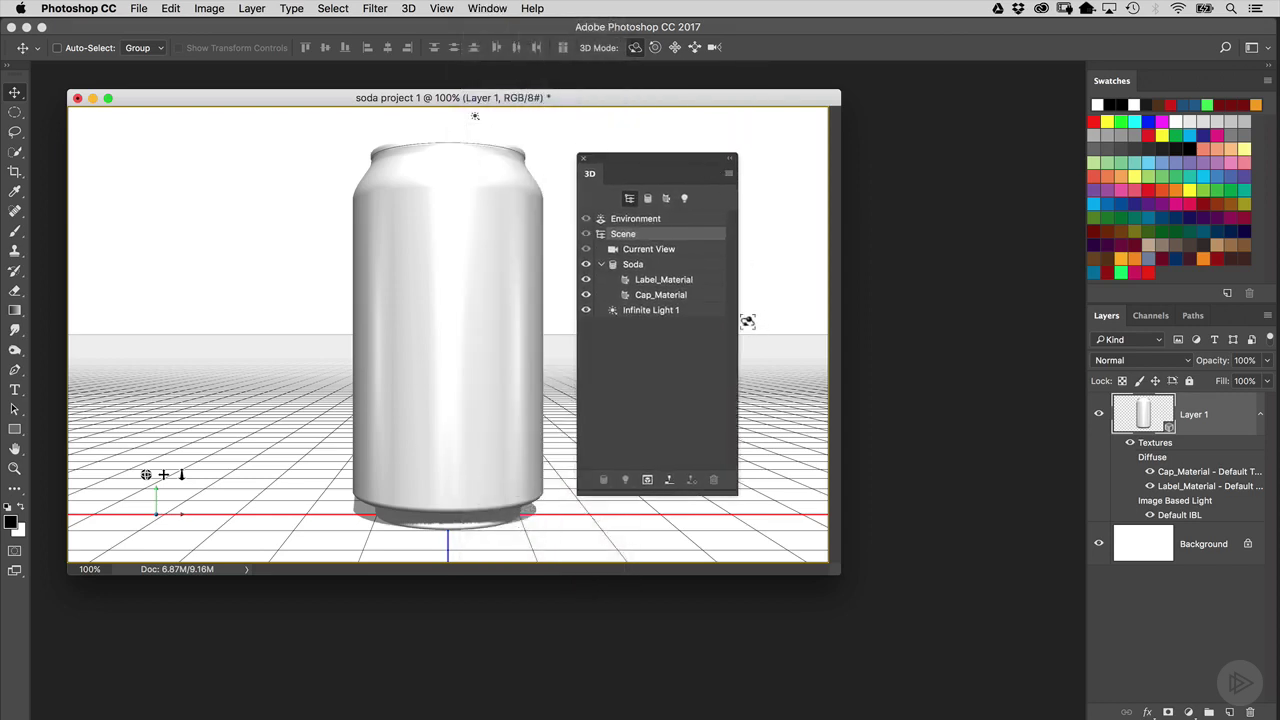
pyautogui.click(503, 9)
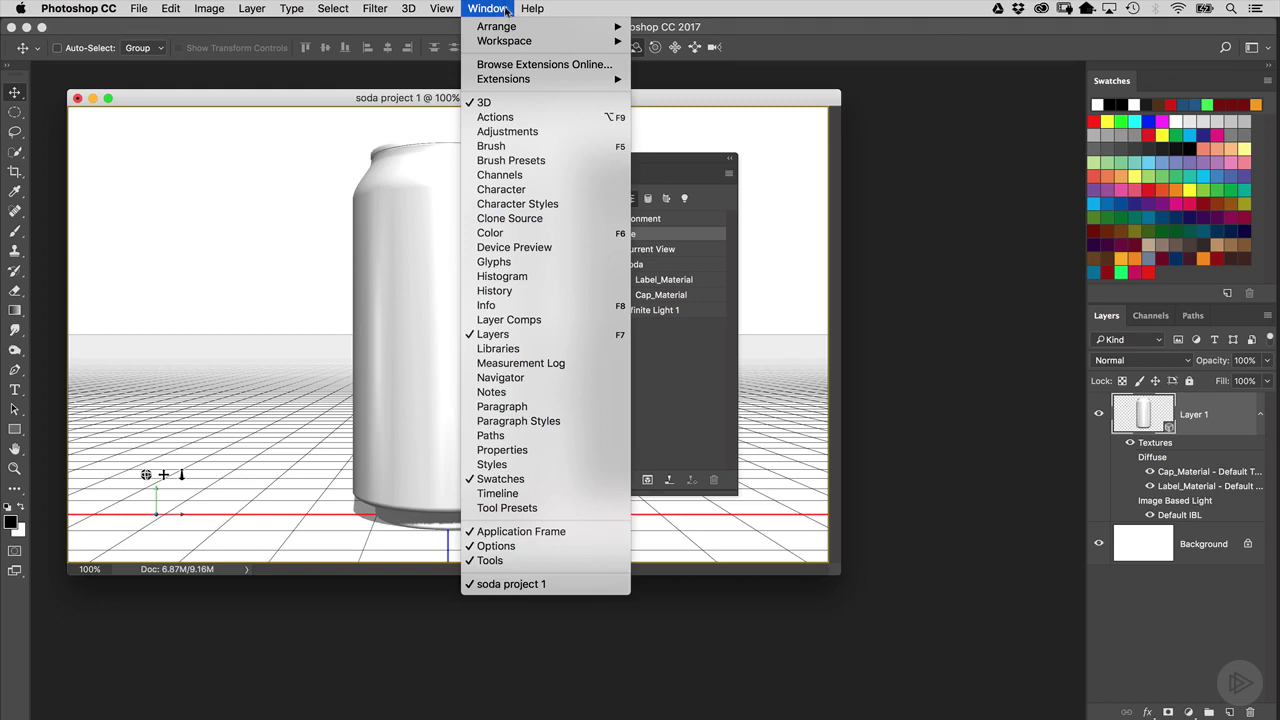
pyautogui.click(537, 452)
pyautogui.moveTo(565, 227); pyautogui.dragTo(935, 237)
pyautogui.moveTo(707, 160); pyautogui.dragTo(744, 216)
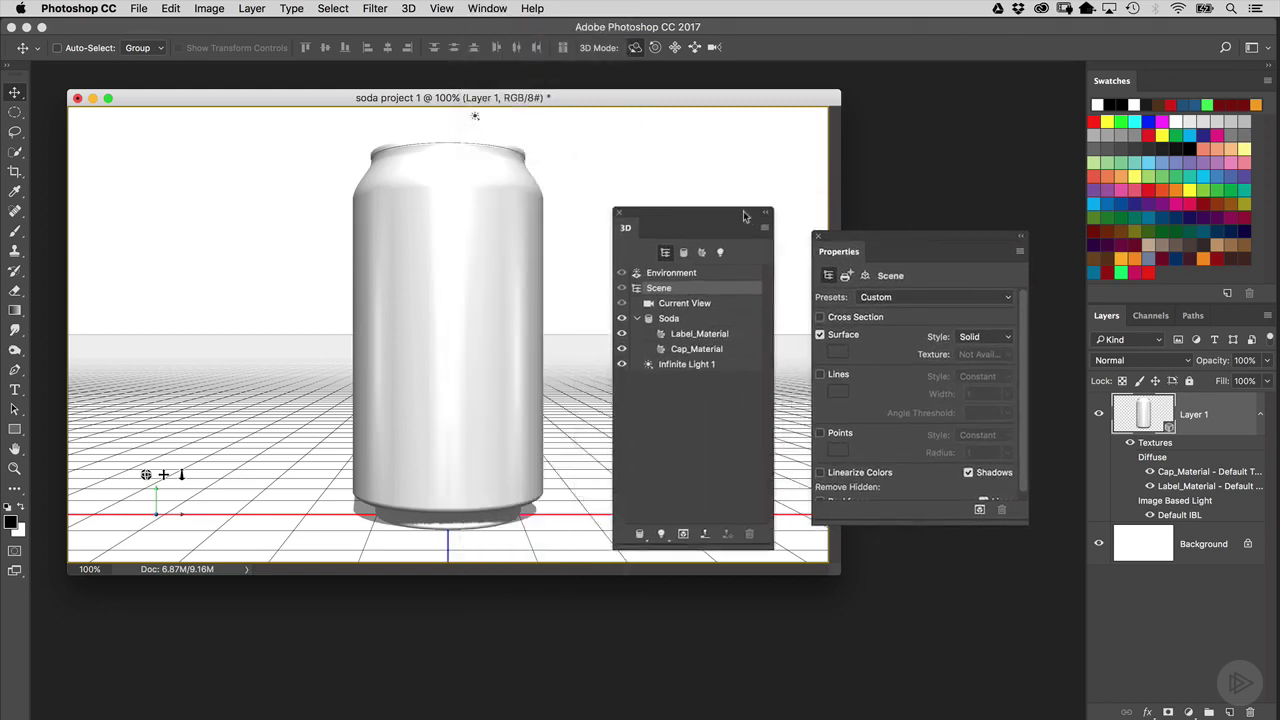
pyautogui.moveTo(848, 232); pyautogui.dragTo(865, 237)
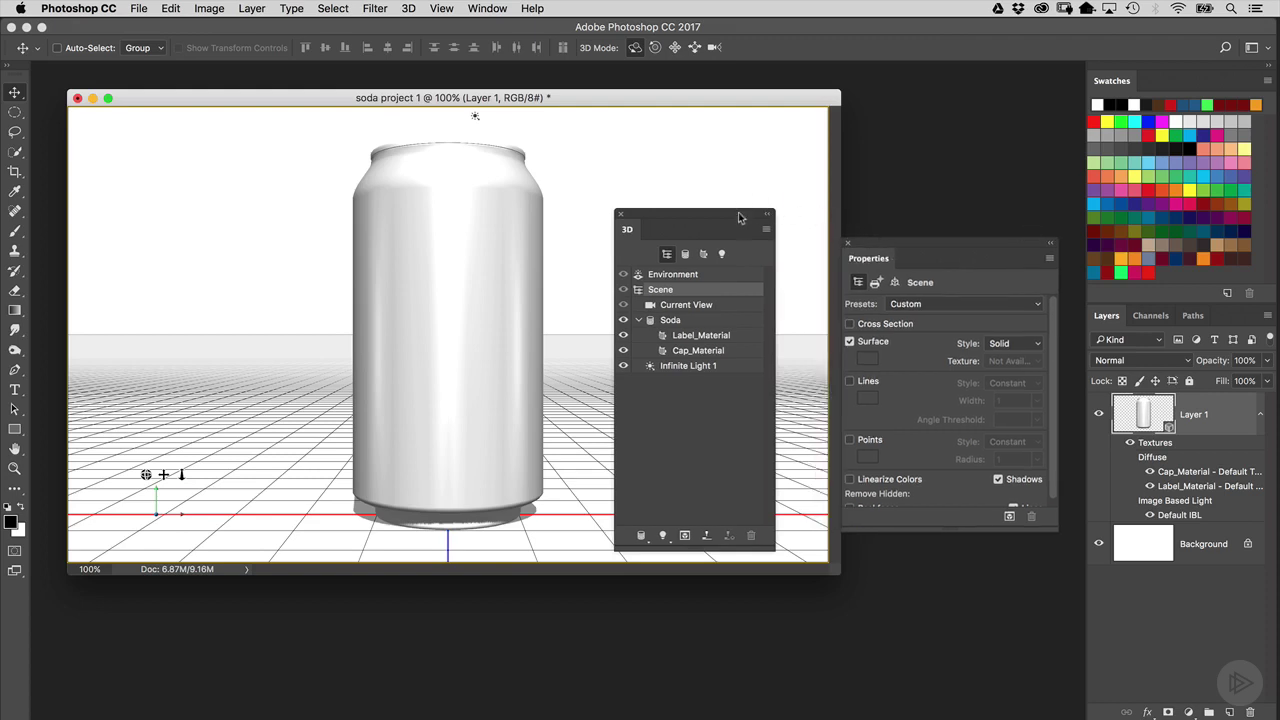
pyautogui.moveTo(740, 213); pyautogui.dragTo(770, 205)
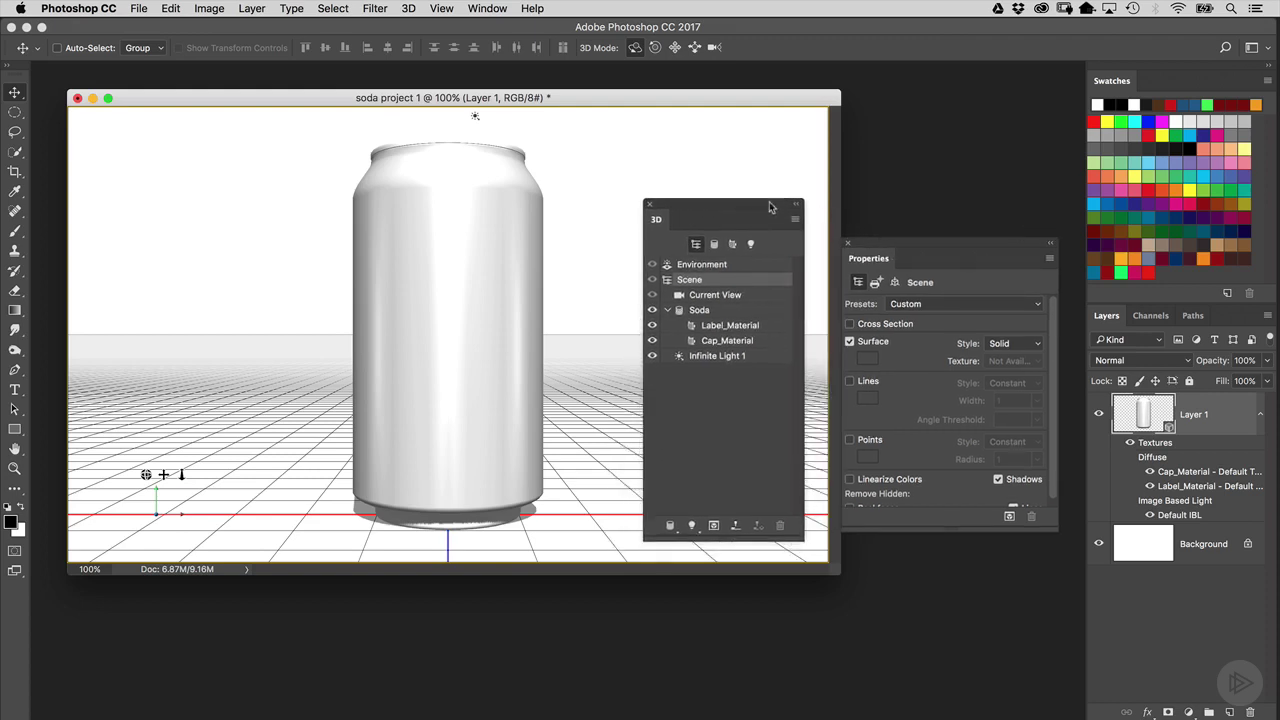
# Step: Select Current View in the 3D panel to show its camera settings in Properties
pyautogui.click(720, 296)
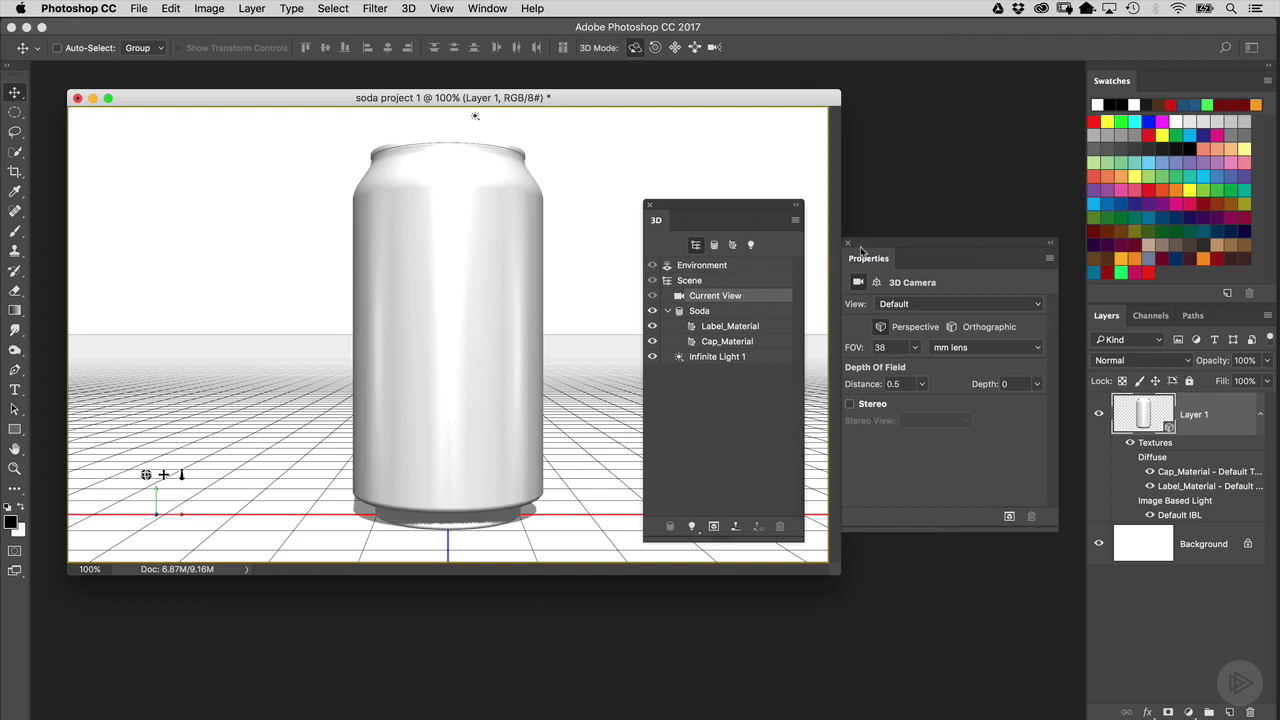
pyautogui.moveTo(866, 250); pyautogui.dragTo(892, 250)
pyautogui.moveTo(768, 207); pyautogui.dragTo(783, 209)
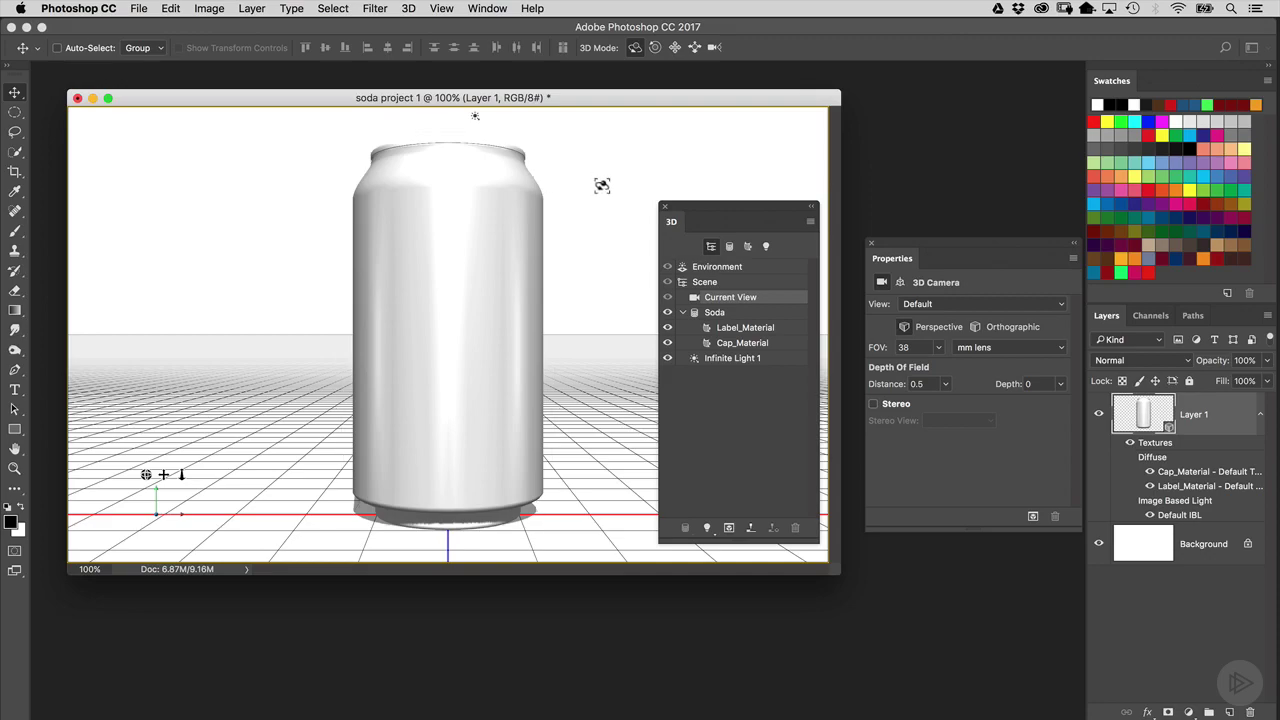
# Step: Orbit the camera to a raised, angled Custom View 1 and rearrange the panels
pyautogui.moveTo(601, 187); pyautogui.dragTo(517, 222)
pyautogui.moveTo(743, 207); pyautogui.dragTo(808, 221)
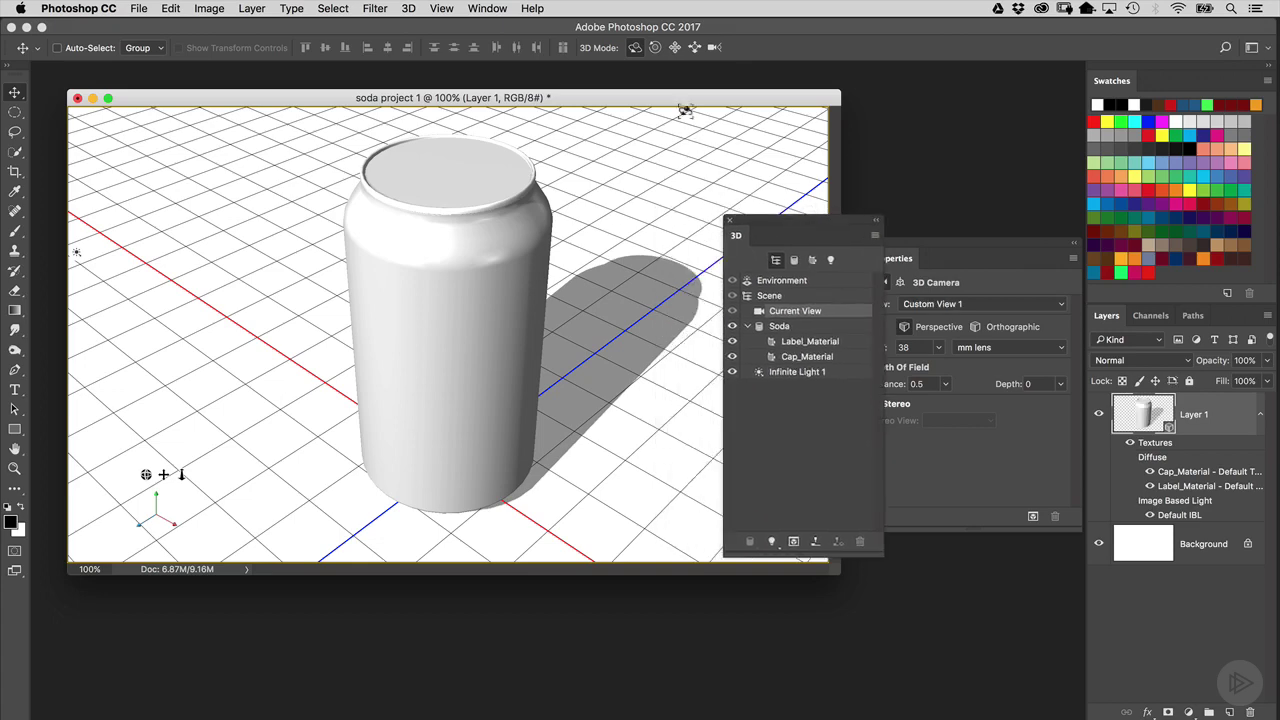
pyautogui.moveTo(683, 105); pyautogui.dragTo(634, 109)
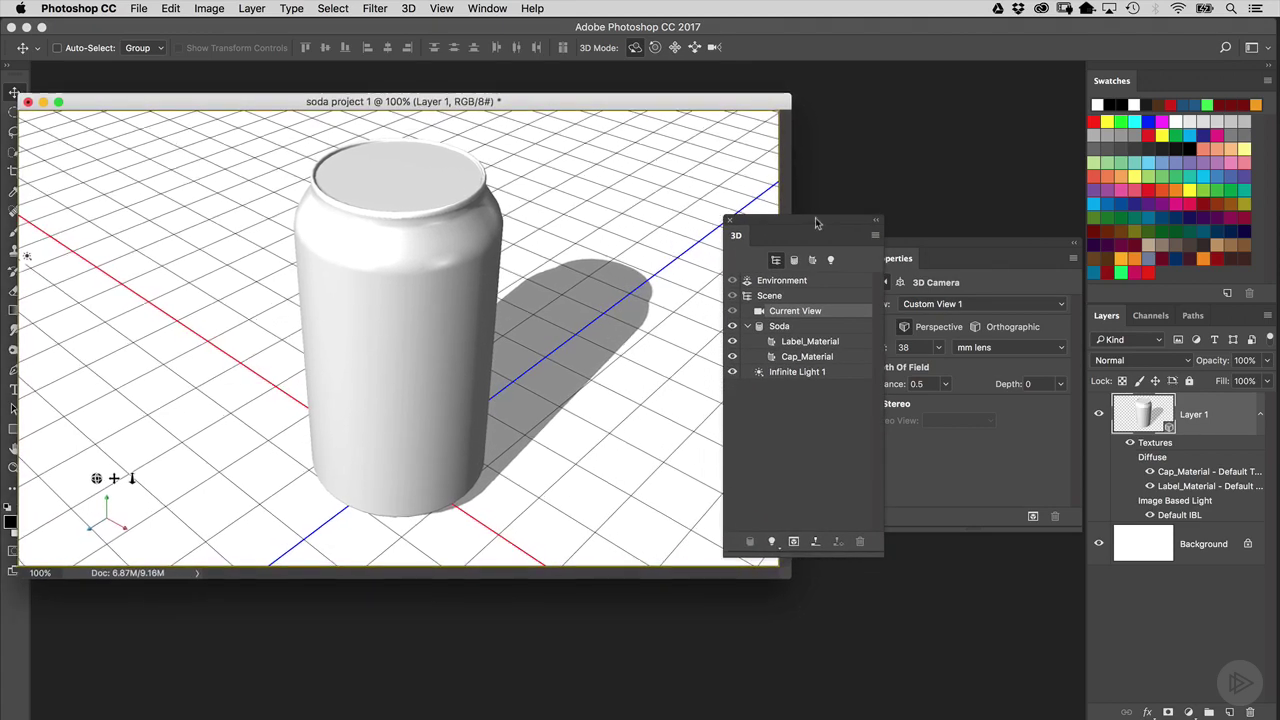
pyautogui.moveTo(813, 222); pyautogui.dragTo(757, 220)
pyautogui.moveTo(903, 248); pyautogui.dragTo(886, 249)
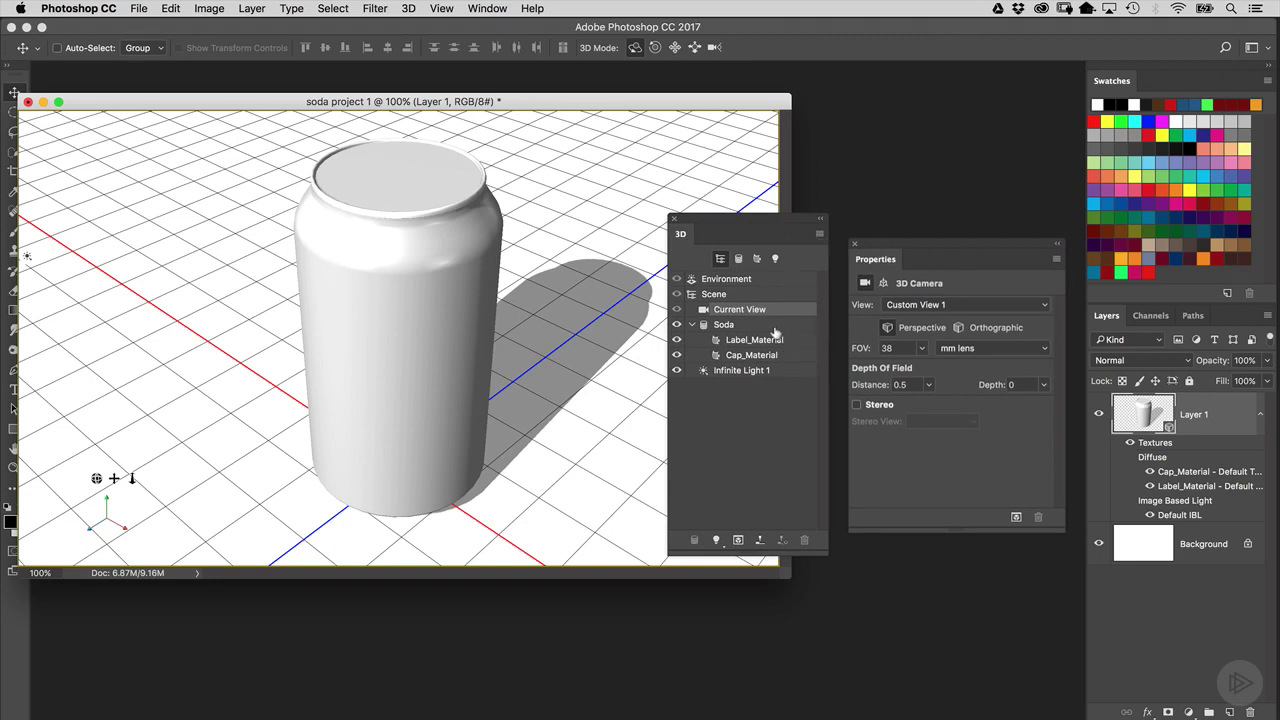
pyautogui.moveTo(797, 221); pyautogui.dragTo(781, 227)
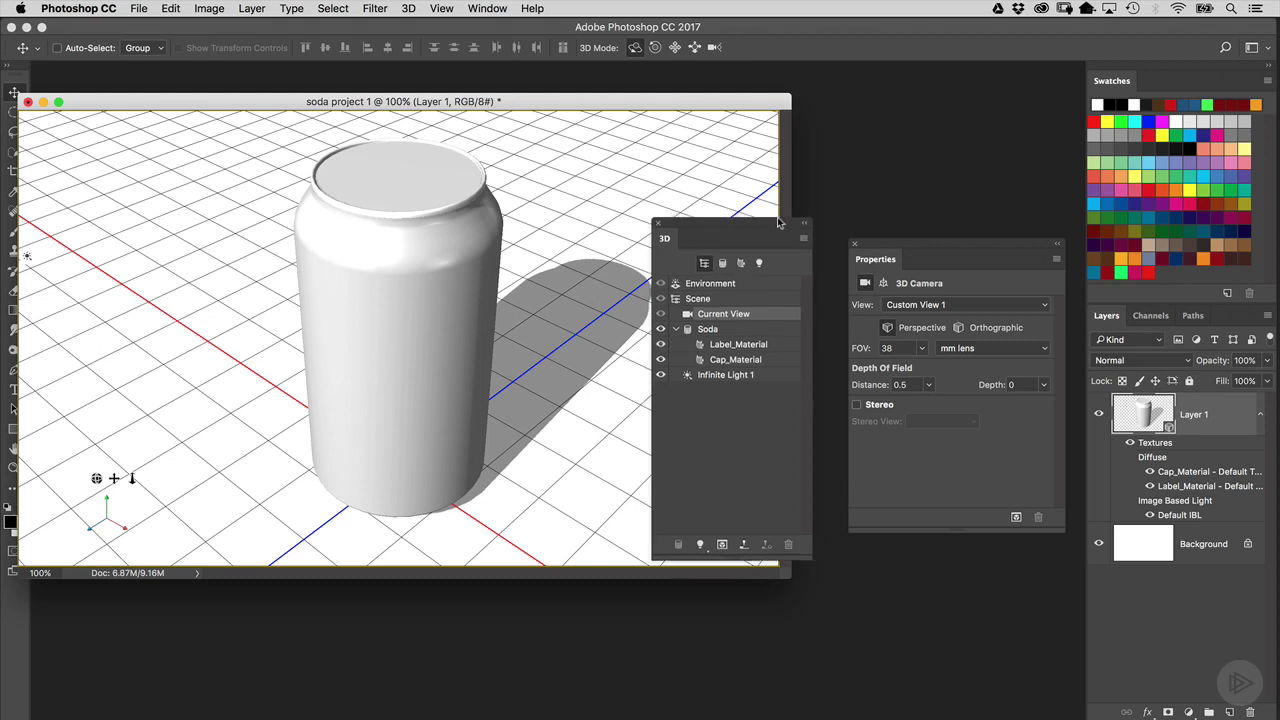
# Step: Set the Environment's Ground Plane Shadows opacity from 60% to 0%
pyautogui.click(731, 285)
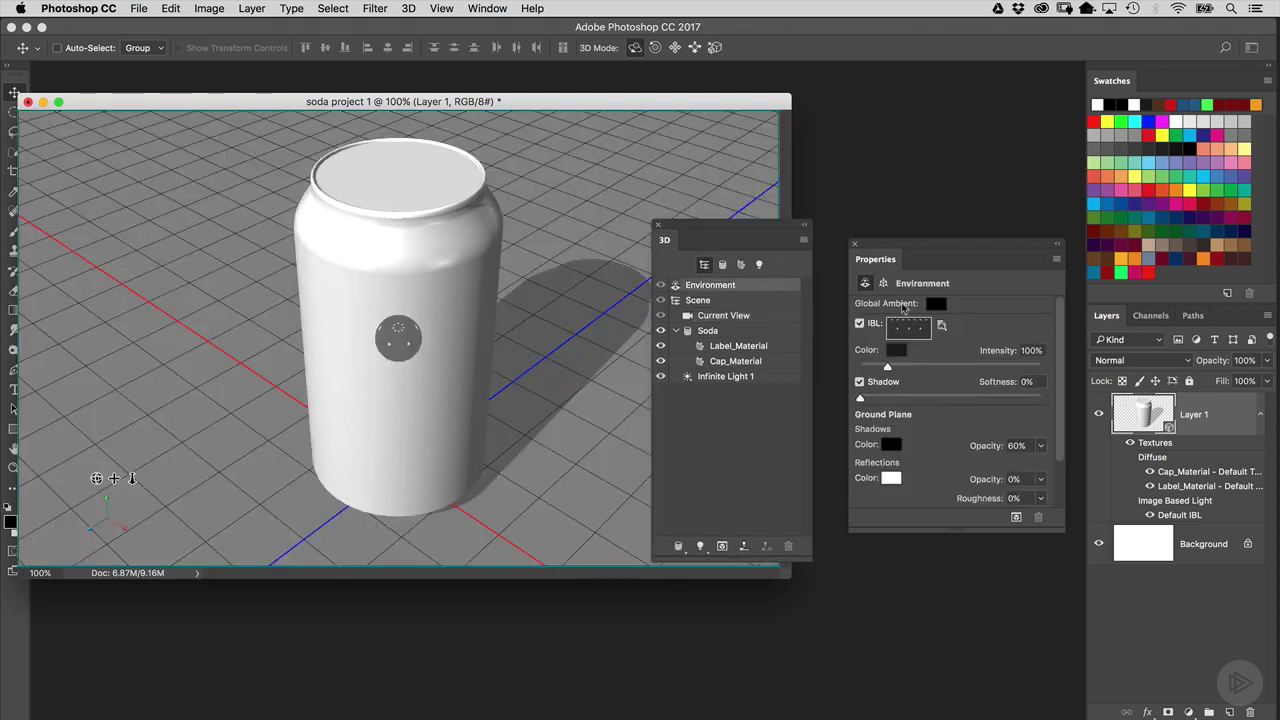
pyautogui.moveTo(1066, 531); pyautogui.dragTo(1064, 576)
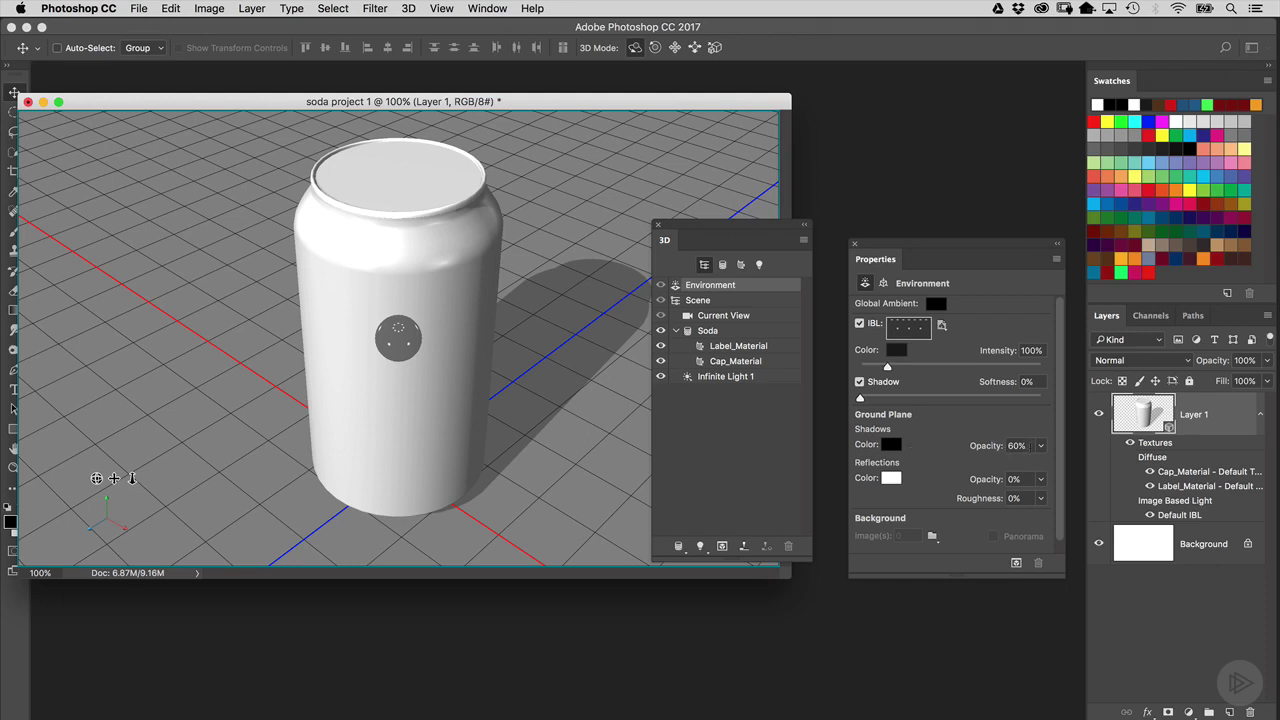
pyautogui.click(985, 448)
pyautogui.write('0')
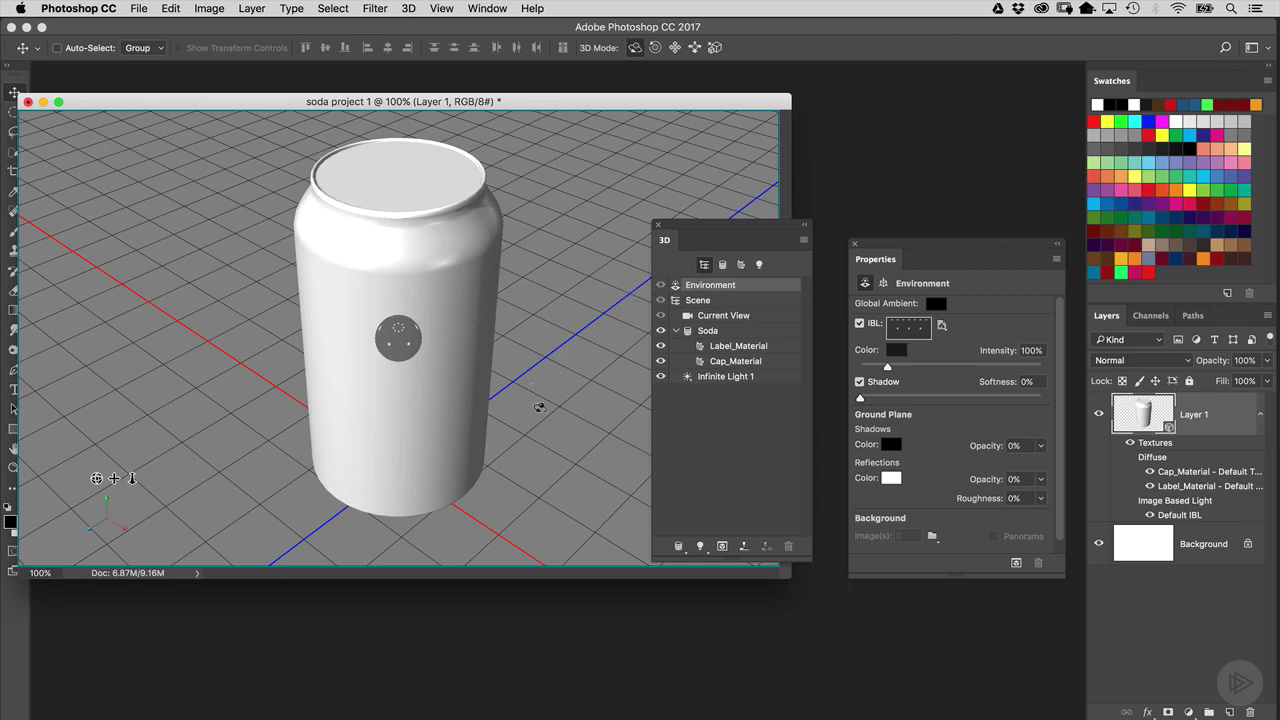
# Step: Set the current camera view to the Default preset and tidy the panels
pyautogui.click(740, 314)
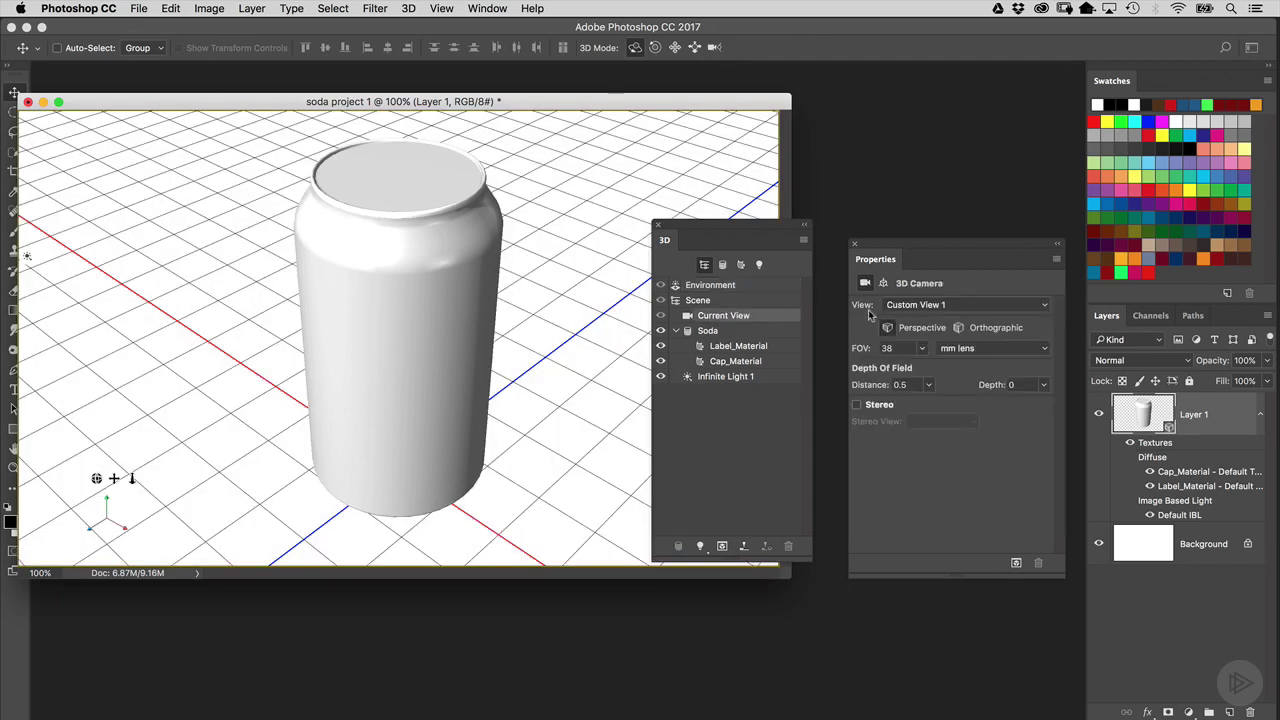
pyautogui.click(930, 304)
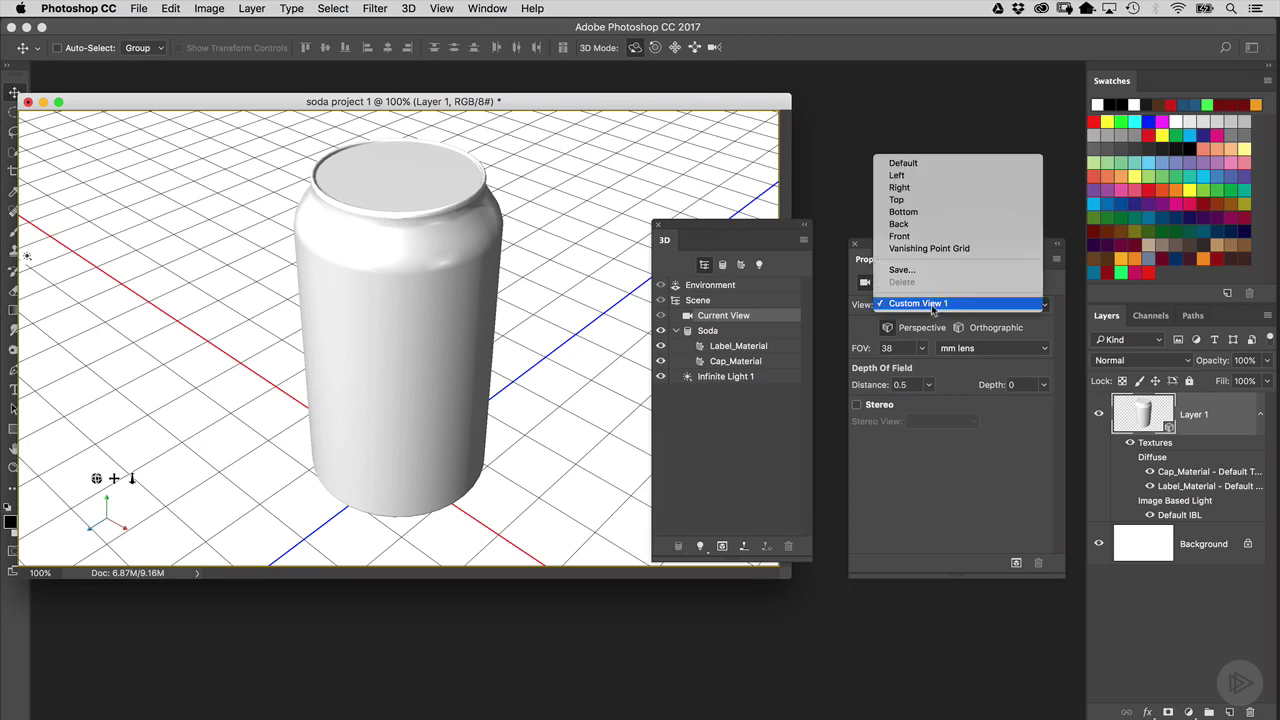
pyautogui.click(938, 163)
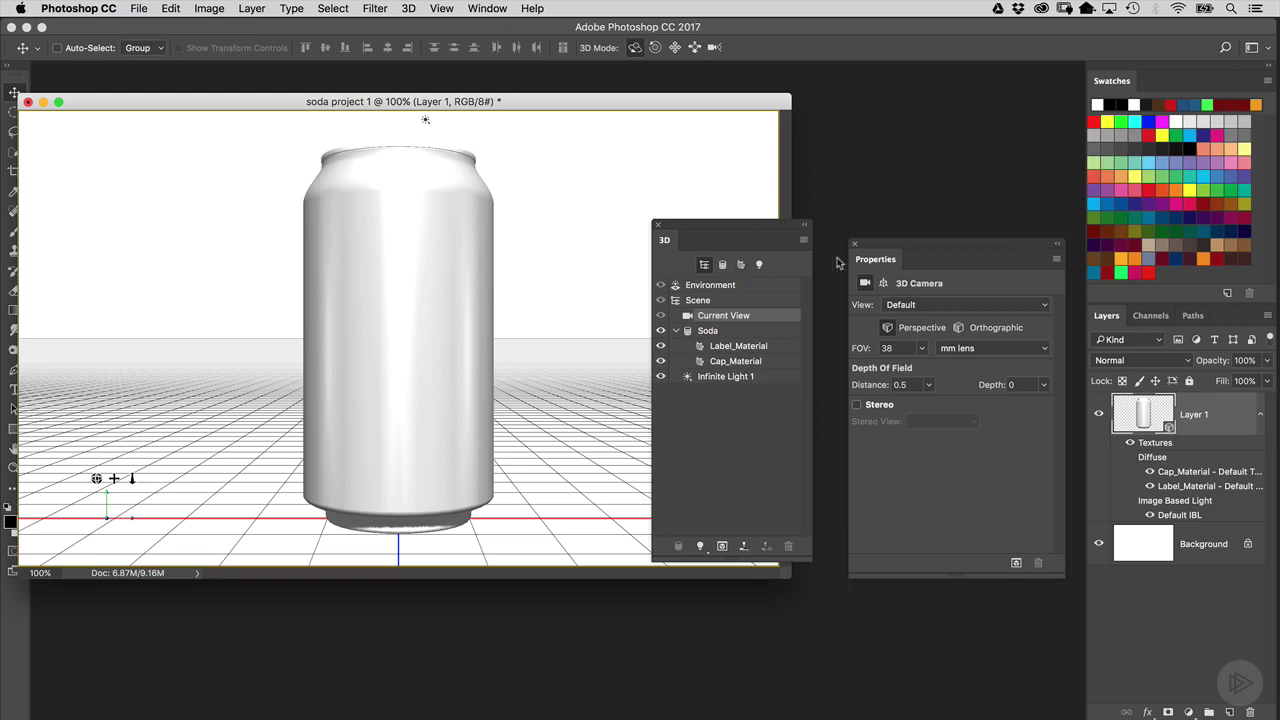
pyautogui.moveTo(882, 244); pyautogui.dragTo(885, 239)
pyautogui.moveTo(791, 226); pyautogui.dragTo(770, 228)
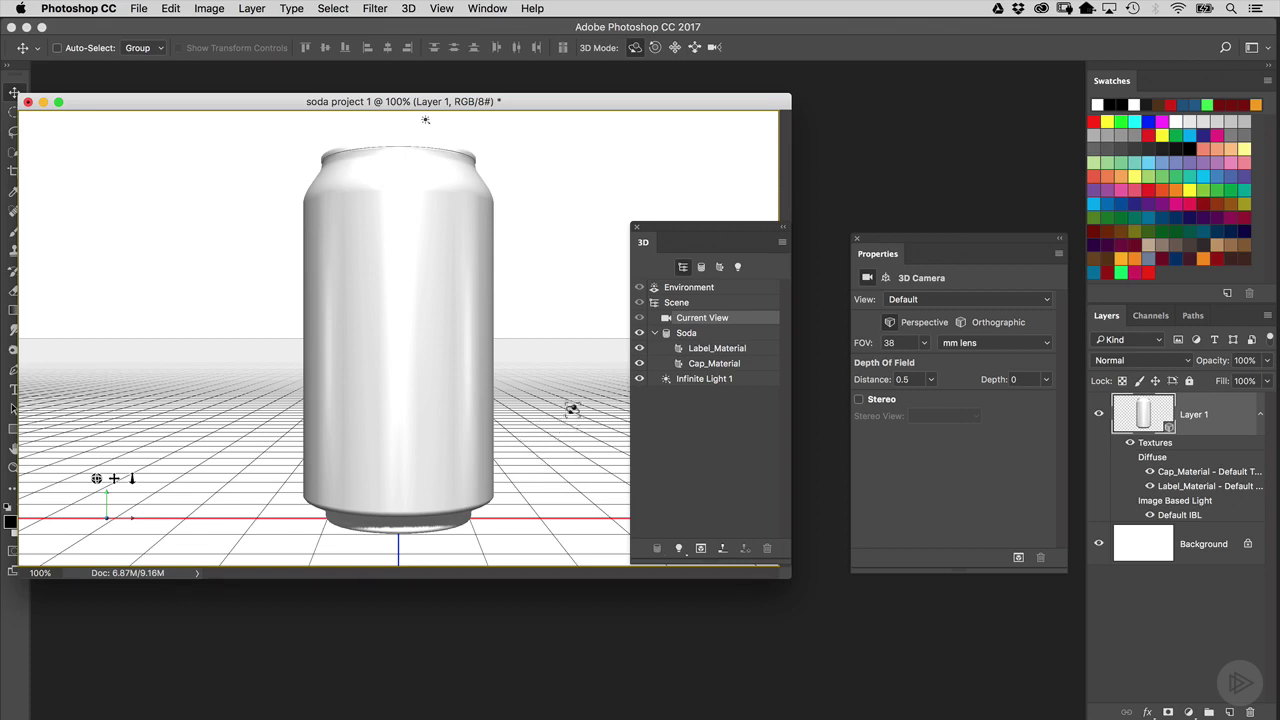
# Step: Uncheck 3D Ground Plane under View > Show to hide the grid
pyautogui.click(447, 10)
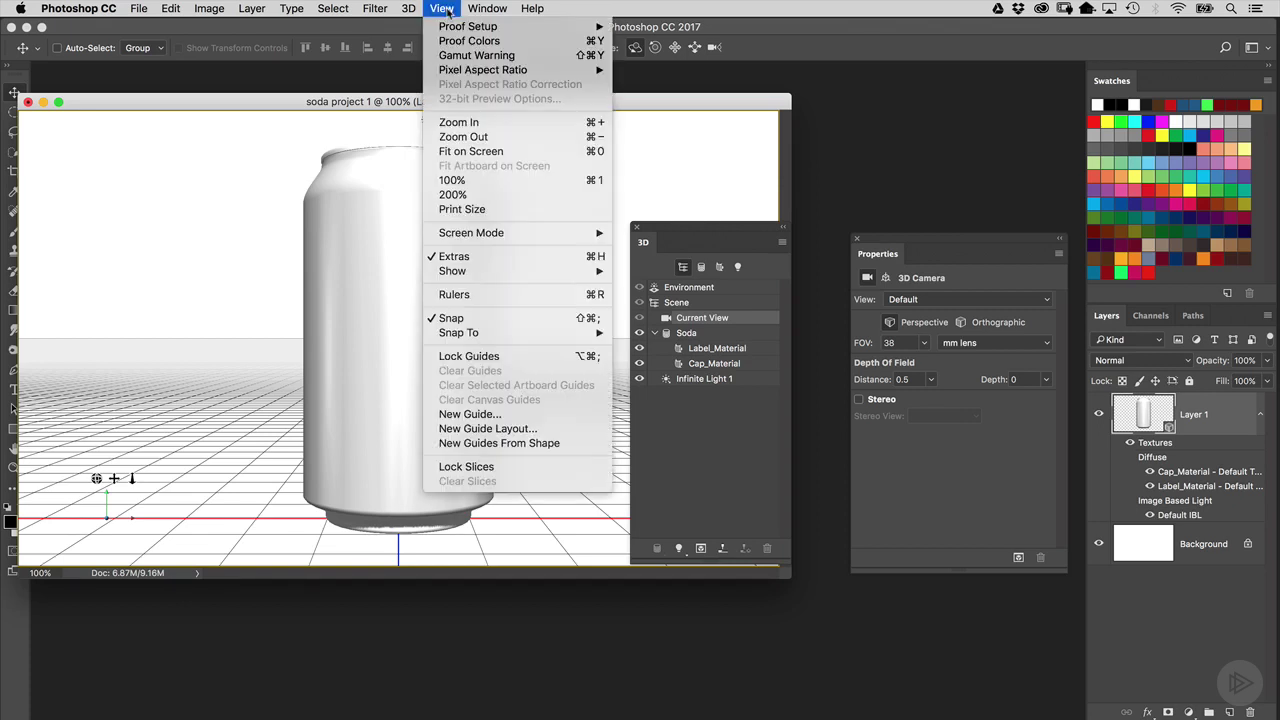
pyautogui.moveTo(480, 278)
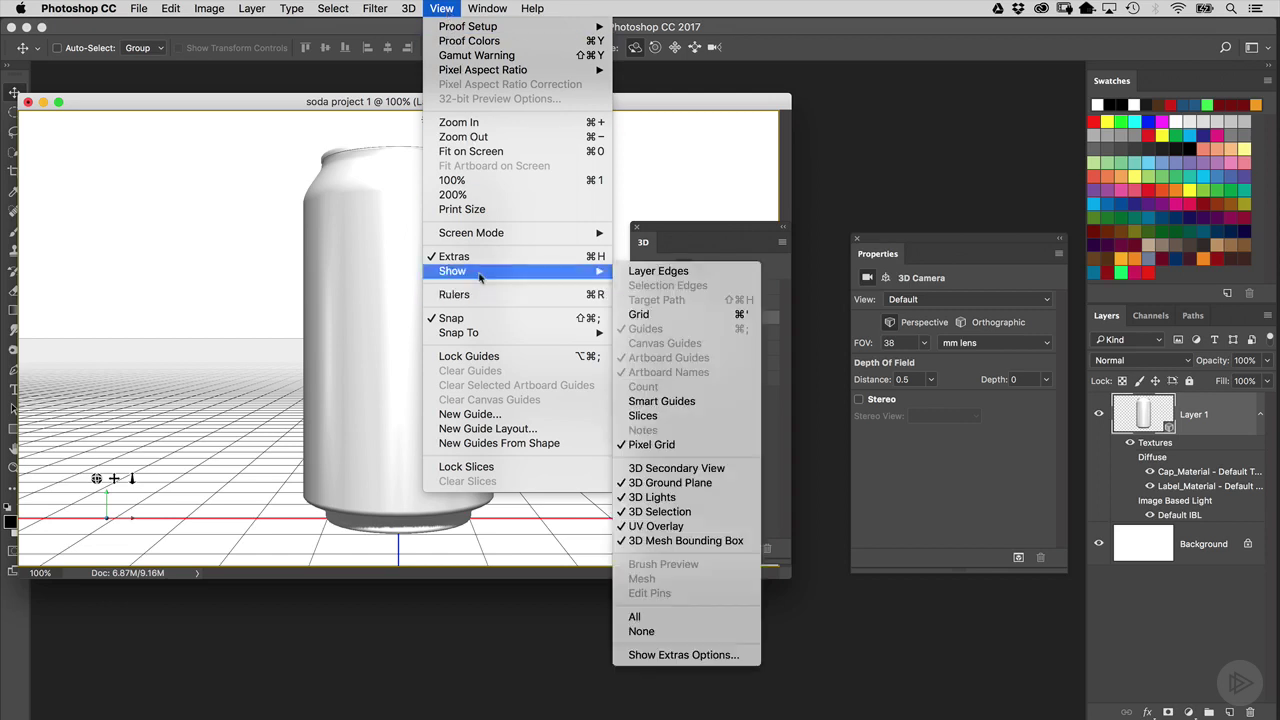
pyautogui.click(722, 484)
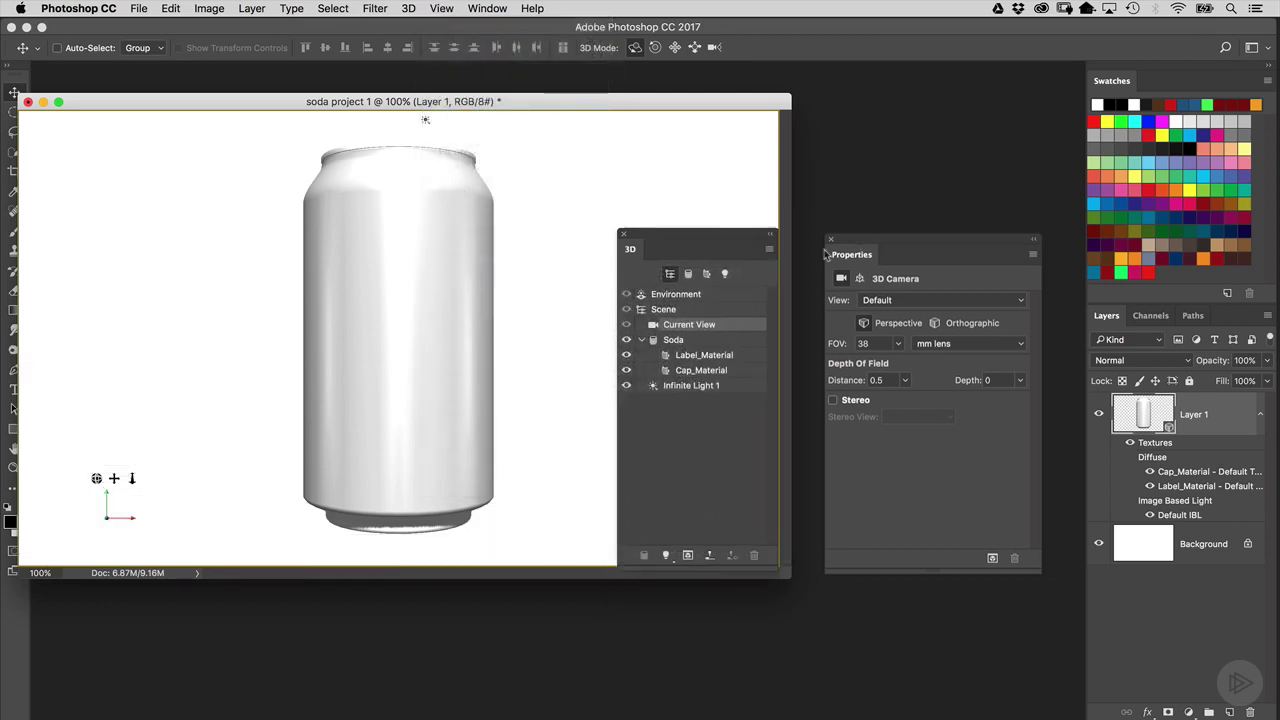